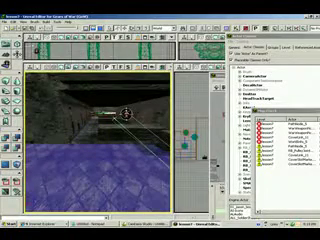
- Select the Slot 0 cover link, survey the path nodes, and dismiss the Build menu unused
{"action": "left_click_drag", "start_coordinate": [100, 160], "coordinate": [100, 150]}
{"action": "left_click", "coordinate": [105, 140]}
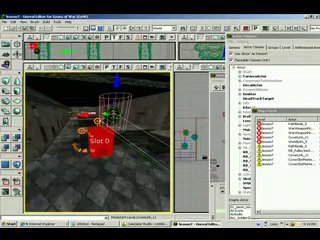
{"action": "mouse_move", "coordinate": [100, 150]}
{"action": "left_mouse_down"}
{"action": "mouse_move", "coordinate": [100, 140]}
{"action": "mouse_move", "coordinate": [120, 140]}
{"action": "left_mouse_up"}
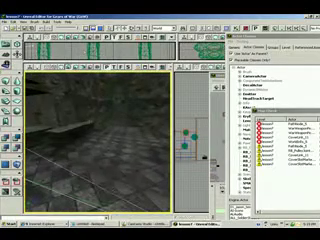
{"action": "left_click", "coordinate": [47, 12]}
{"action": "left_click", "coordinate": [60, 62]}
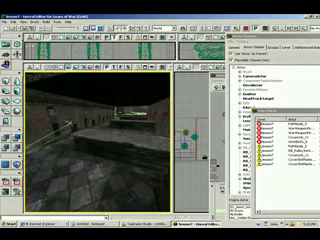
- Add a cover link on the corridor floor
{"action": "left_click", "coordinate": [90, 158]}
{"action": "right_click", "coordinate": [90, 158]}
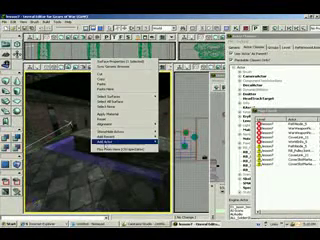
{"action": "mouse_move", "coordinate": [110, 141]}
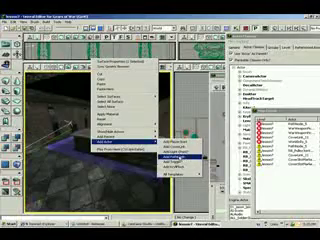
{"action": "left_click", "coordinate": [180, 147]}
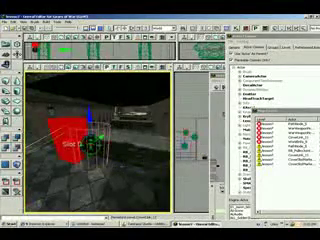
{"action": "mouse_move", "coordinate": [97, 143]}
{"action": "right_mouse_down"}
{"action": "mouse_move", "coordinate": [97, 160]}
{"action": "mouse_move", "coordinate": [97, 143]}
{"action": "mouse_move", "coordinate": [105, 143]}
{"action": "mouse_move", "coordinate": [100, 143]}
{"action": "mouse_move", "coordinate": [97, 170]}
{"action": "right_mouse_up"}
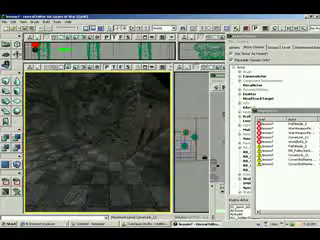
- Add another new actor on the floor nearby
{"action": "right_click_drag", "start_coordinate": [97, 143], "coordinate": [104, 155]}
{"action": "left_click", "coordinate": [104, 155]}
{"action": "right_click", "coordinate": [104, 155]}
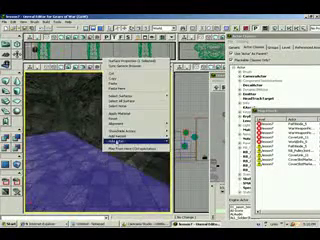
{"action": "mouse_move", "coordinate": [124, 141]}
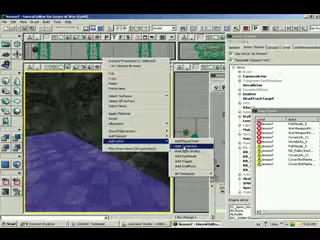
{"action": "left_click", "coordinate": [186, 148]}
- Add a second cover link at a spot against the wall
{"action": "left_click_drag", "start_coordinate": [98, 140], "coordinate": [60, 140]}
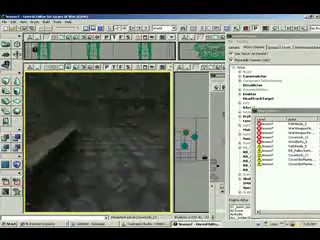
{"action": "left_click_drag", "start_coordinate": [60, 140], "coordinate": [100, 135]}
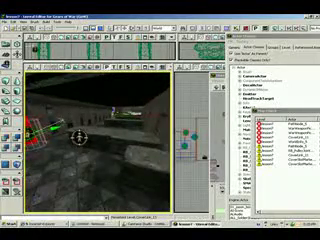
{"action": "left_click_drag", "start_coordinate": [79, 136], "coordinate": [79, 136]}
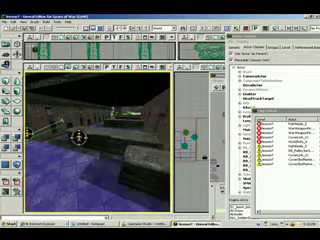
{"action": "right_click", "coordinate": [112, 56]}
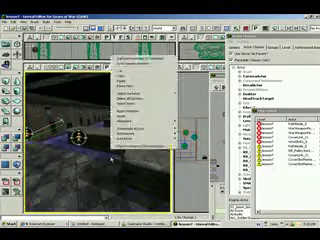
{"action": "mouse_move", "coordinate": [135, 135]}
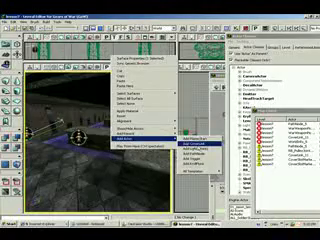
{"action": "left_click", "coordinate": [190, 146]}
{"action": "mouse_move", "coordinate": [97, 140]}
{"action": "left_mouse_down"}
{"action": "mouse_move", "coordinate": [90, 138]}
{"action": "mouse_move", "coordinate": [95, 150]}
{"action": "mouse_move", "coordinate": [100, 135]}
{"action": "mouse_move", "coordinate": [104, 140]}
{"action": "mouse_move", "coordinate": [94, 146]}
{"action": "mouse_move", "coordinate": [98, 148]}
{"action": "mouse_move", "coordinate": [152, 127]}
{"action": "mouse_move", "coordinate": [110, 130]}
{"action": "left_mouse_up"}
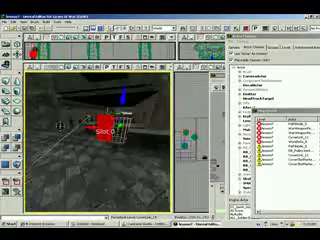
- Run Build AI Paths so green path lines connect to the Slot 0 cover link
{"action": "right_click", "coordinate": [172, 120]}
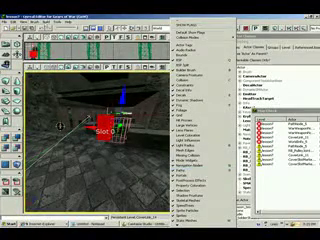
{"action": "left_click", "coordinate": [45, 10]}
{"action": "left_click", "coordinate": [50, 50]}
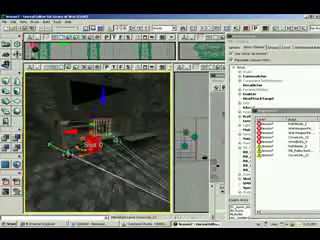
- Delete the Slot 0 cover link and add a new cover link in its place
{"action": "key", "text": "Delete"}
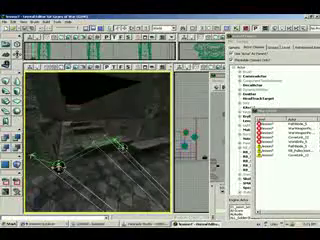
{"action": "right_click", "coordinate": [92, 57]}
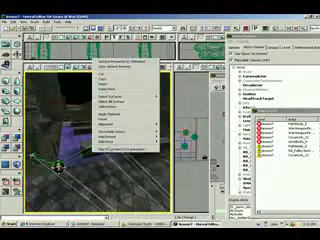
{"action": "mouse_move", "coordinate": [112, 141]}
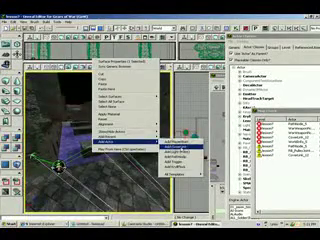
{"action": "left_click", "coordinate": [180, 147]}
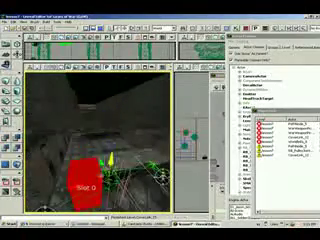
{"action": "left_click_drag", "start_coordinate": [100, 150], "coordinate": [110, 140]}
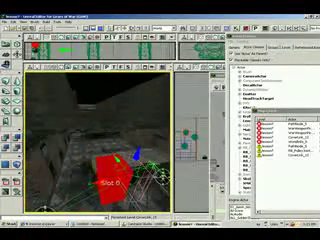
{"action": "left_click_drag", "start_coordinate": [100, 150], "coordinate": [70, 150]}
{"action": "left_click_drag", "start_coordinate": [100, 150], "coordinate": [130, 148]}
{"action": "left_click_drag", "start_coordinate": [100, 150], "coordinate": [100, 165]}
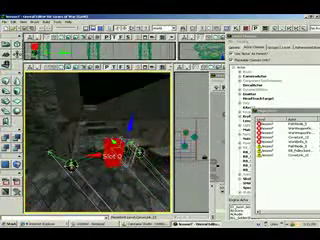
- Rebuild the AI paths around the new cover link
{"action": "right_click", "coordinate": [21, 37]}
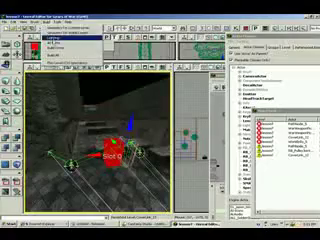
{"action": "left_click", "coordinate": [35, 45]}
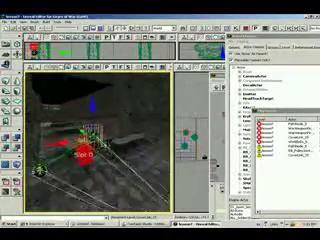
{"action": "mouse_move", "coordinate": [98, 140]}
{"action": "left_mouse_down"}
{"action": "mouse_move", "coordinate": [110, 135]}
{"action": "mouse_move", "coordinate": [85, 145]}
{"action": "mouse_move", "coordinate": [90, 140]}
{"action": "mouse_move", "coordinate": [92, 145]}
{"action": "mouse_move", "coordinate": [100, 138]}
{"action": "mouse_move", "coordinate": [92, 145]}
{"action": "mouse_move", "coordinate": [100, 138]}
{"action": "mouse_move", "coordinate": [94, 143]}
{"action": "mouse_move", "coordinate": [98, 140]}
{"action": "left_mouse_up"}
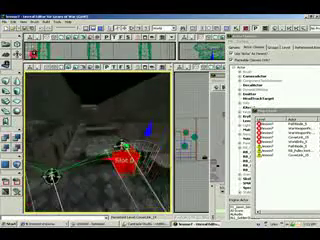
- With the Slot 0 cover link selected, add a path node on the floor by the wall
{"action": "left_click", "coordinate": [122, 160]}
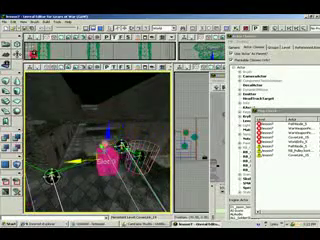
{"action": "left_click_drag", "start_coordinate": [98, 140], "coordinate": [94, 143]}
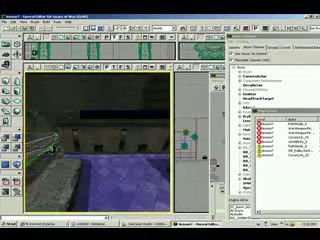
{"action": "right_click", "coordinate": [105, 54]}
{"action": "mouse_move", "coordinate": [137, 137]}
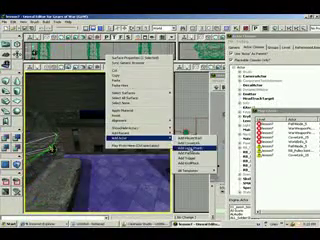
{"action": "left_click", "coordinate": [186, 181]}
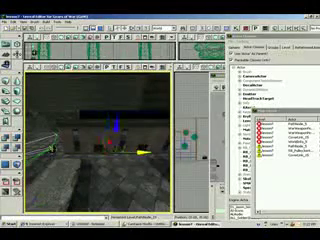
{"action": "left_click_drag", "start_coordinate": [100, 140], "coordinate": [92, 150]}
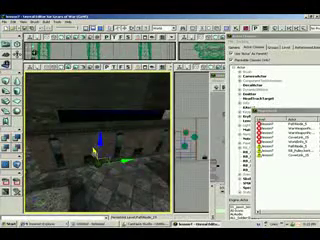
{"action": "left_click_drag", "start_coordinate": [92, 150], "coordinate": [92, 146]}
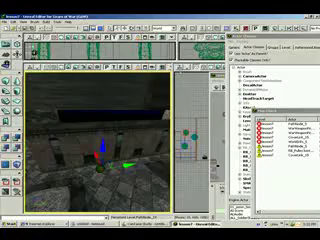
- Switch to the four-view layout and put the new path node in rotate mode
{"action": "left_click", "coordinate": [44, 15]}
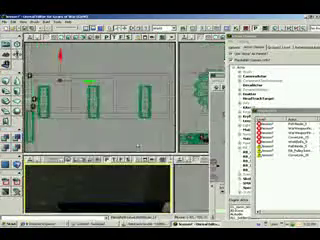
{"action": "scroll", "coordinate": [100, 96], "scroll_direction": "up", "scroll_amount": 2}
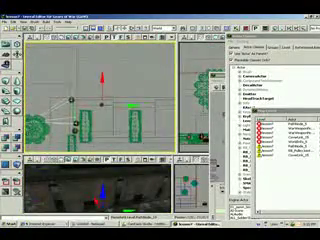
{"action": "scroll", "coordinate": [100, 96], "scroll_direction": "up", "scroll_amount": 2}
{"action": "scroll", "coordinate": [100, 96], "scroll_direction": "up", "scroll_amount": 2}
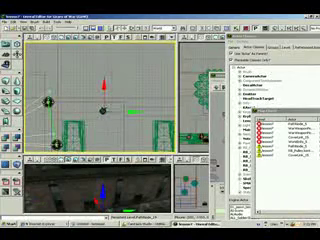
{"action": "left_click", "coordinate": [102, 111]}
{"action": "scroll", "coordinate": [102, 111], "scroll_direction": "up", "scroll_amount": 1}
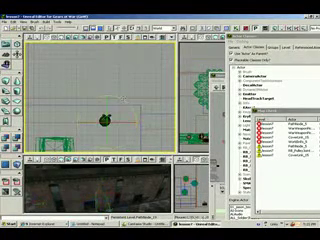
{"action": "key", "text": "space"}
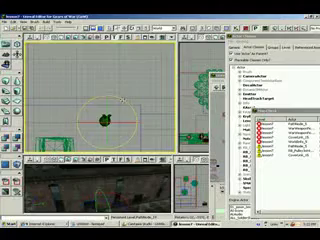
{"action": "left_click_drag", "start_coordinate": [104, 118], "coordinate": [72, 106]}
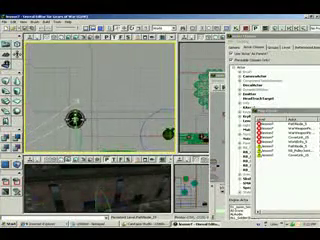
- Select the path node beside the wall and frame it near the green geometry
{"action": "left_click", "coordinate": [76, 119]}
{"action": "mouse_move", "coordinate": [150, 130]}
{"action": "left_mouse_down"}
{"action": "mouse_move", "coordinate": [95, 90]}
{"action": "mouse_move", "coordinate": [110, 80]}
{"action": "left_mouse_up"}
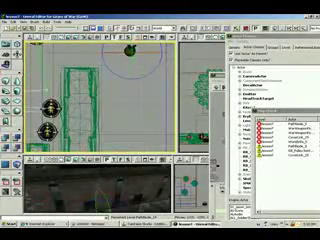
{"action": "left_click_drag", "start_coordinate": [147, 131], "coordinate": [90, 139]}
{"action": "mouse_move", "coordinate": [110, 110]}
{"action": "left_mouse_down"}
{"action": "mouse_move", "coordinate": [72, 122]}
{"action": "mouse_move", "coordinate": [105, 124]}
{"action": "mouse_move", "coordinate": [85, 122]}
{"action": "left_mouse_up"}
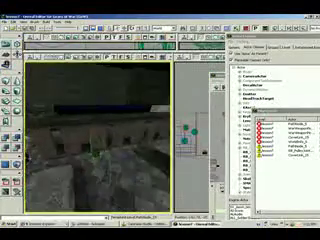
{"action": "mouse_move", "coordinate": [98, 140]}
{"action": "left_mouse_down"}
{"action": "mouse_move", "coordinate": [98, 120]}
{"action": "mouse_move", "coordinate": [66, 52]}
{"action": "left_mouse_up"}
- Add a Slot 0 cover link on the purple floor
{"action": "right_click", "coordinate": [66, 52]}
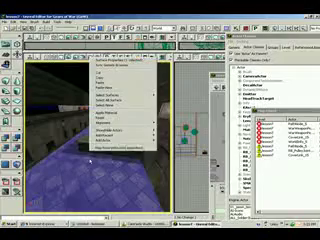
{"action": "mouse_move", "coordinate": [105, 140]}
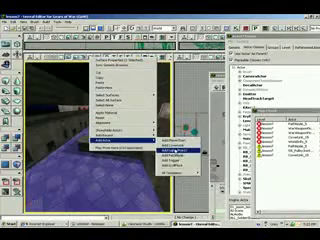
{"action": "left_click", "coordinate": [176, 147]}
{"action": "mouse_move", "coordinate": [100, 150]}
{"action": "left_mouse_down"}
{"action": "mouse_move", "coordinate": [100, 130]}
{"action": "mouse_move", "coordinate": [120, 130]}
{"action": "left_mouse_up"}
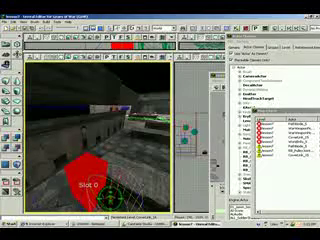
{"action": "mouse_move", "coordinate": [120, 130]}
{"action": "left_mouse_down"}
{"action": "mouse_move", "coordinate": [135, 132]}
{"action": "mouse_move", "coordinate": [125, 132]}
{"action": "mouse_move", "coordinate": [125, 145]}
{"action": "mouse_move", "coordinate": [150, 140]}
{"action": "mouse_move", "coordinate": [135, 155]}
{"action": "mouse_move", "coordinate": [110, 130]}
{"action": "mouse_move", "coordinate": [100, 140]}
{"action": "mouse_move", "coordinate": [100, 145]}
{"action": "mouse_move", "coordinate": [105, 135]}
{"action": "mouse_move", "coordinate": [100, 145]}
{"action": "left_mouse_up"}
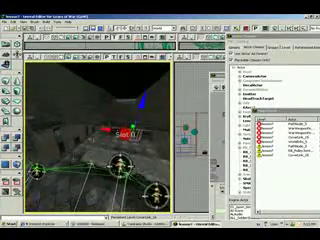
- Run Build All to rebuild the map and AI paths
{"action": "left_click", "coordinate": [50, 10]}
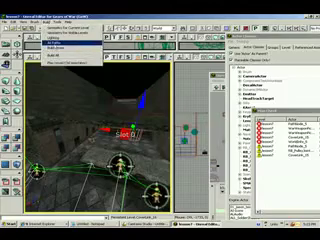
{"action": "left_click", "coordinate": [52, 43]}
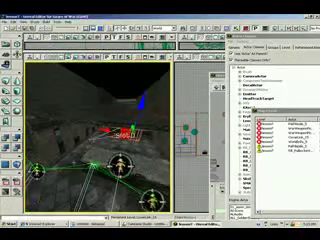
{"action": "left_click_drag", "start_coordinate": [100, 135], "coordinate": [100, 135]}
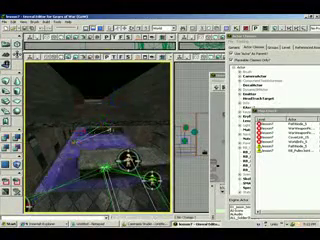
- Add a path node near the cover link and run Build Paths
{"action": "right_click", "coordinate": [58, 163]}
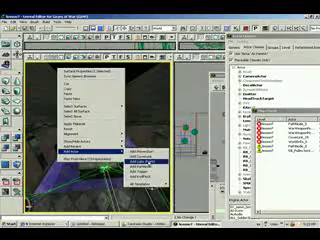
{"action": "left_click", "coordinate": [148, 166]}
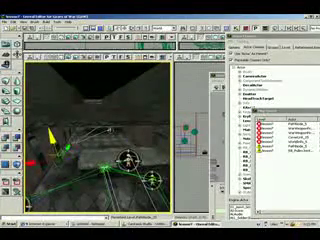
{"action": "left_click", "coordinate": [50, 20]}
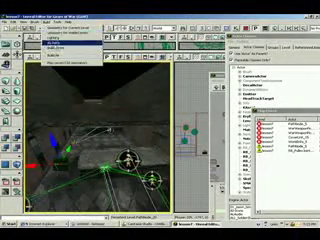
{"action": "left_click", "coordinate": [60, 43]}
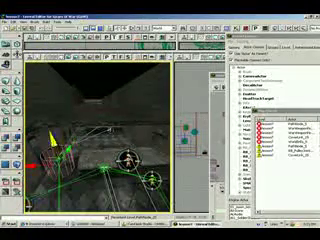
{"action": "left_click_drag", "start_coordinate": [98, 140], "coordinate": [110, 130]}
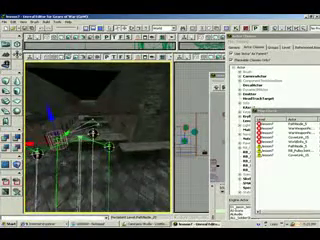
{"action": "left_click_drag", "start_coordinate": [98, 140], "coordinate": [110, 130]}
- Add a path node over the blue floor and rebuild the AI paths
{"action": "right_click", "coordinate": [63, 155]}
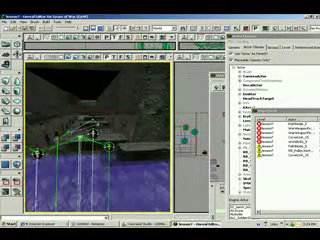
{"action": "right_click", "coordinate": [63, 59]}
{"action": "mouse_move", "coordinate": [80, 142]}
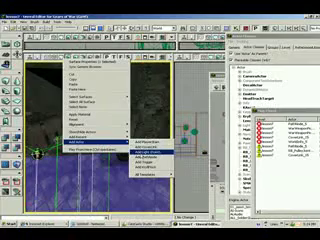
{"action": "left_click", "coordinate": [150, 157]}
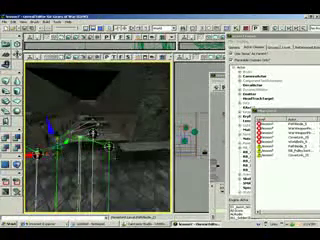
{"action": "left_click", "coordinate": [48, 21]}
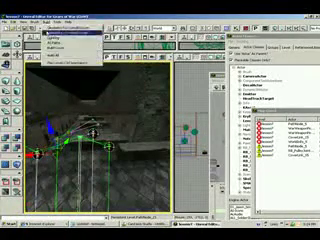
{"action": "left_click", "coordinate": [55, 42]}
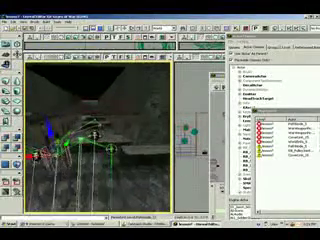
- Inspect the new path links along the corridor, then launch Play In Editor
{"action": "left_click_drag", "start_coordinate": [100, 150], "coordinate": [100, 135]}
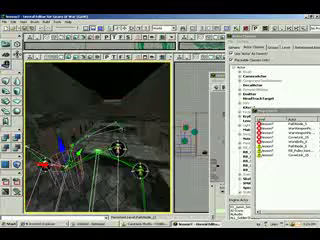
{"action": "left_click_drag", "start_coordinate": [100, 150], "coordinate": [100, 135]}
{"action": "left_click_drag", "start_coordinate": [100, 150], "coordinate": [100, 145]}
{"action": "left_click", "coordinate": [40, 12]}
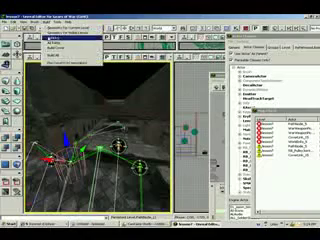
{"action": "left_click", "coordinate": [60, 62]}
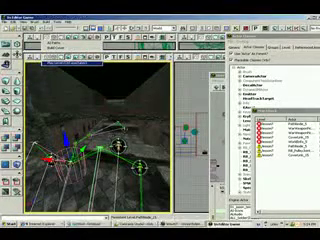
- Walk the character past the crates and take cover at the brick wall
{"action": "key", "text": "w"}
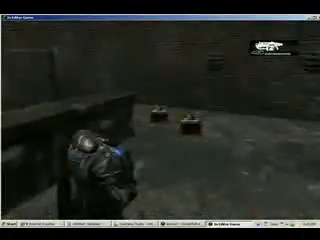
{"action": "key", "text": "w"}
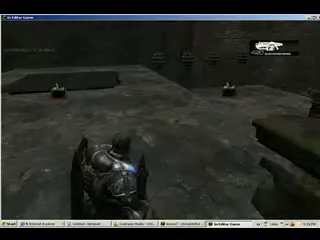
{"action": "key", "text": "w"}
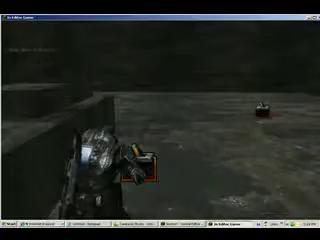
{"action": "key", "text": "w"}
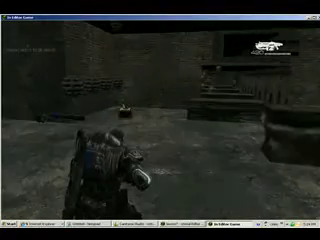
{"action": "key", "text": "w"}
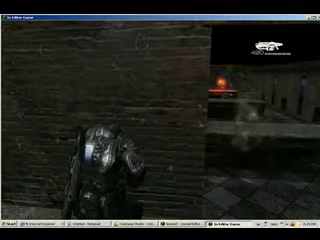
{"action": "key", "text": "space"}
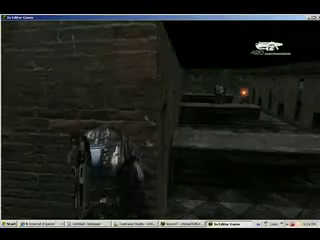
{"action": "key", "text": "a"}
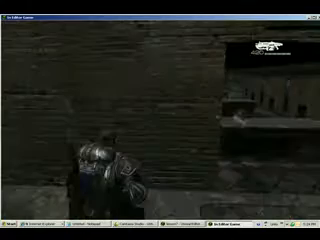
- Leave cover, pick up the dropped rifle past the sandbags, and exit the session
{"action": "key", "text": "a"}
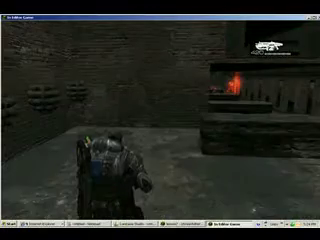
{"action": "key", "text": "a"}
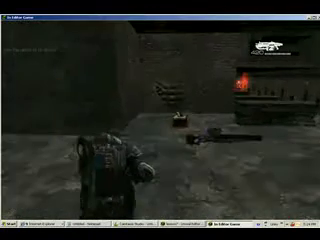
{"action": "key", "text": "w"}
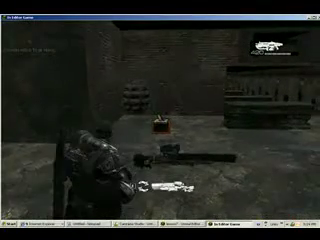
{"action": "key", "text": "d"}
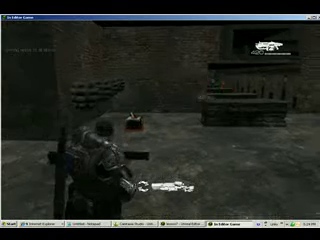
{"action": "key", "text": "a"}
{"action": "key", "text": "d"}
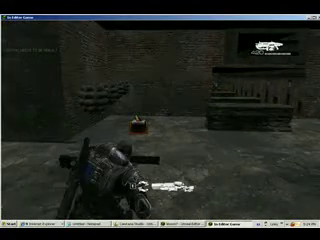
{"action": "key", "text": "e"}
{"action": "key", "text": "a"}
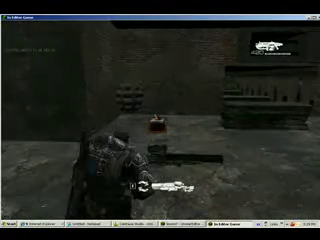
{"action": "key", "text": "d"}
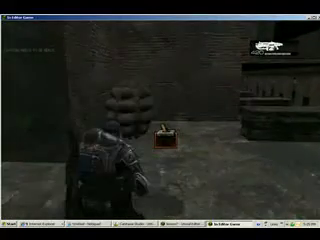
{"action": "key", "text": "Escape"}
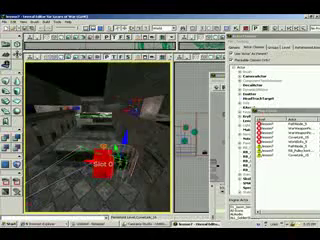
- Add a Slot 0 cover link on the floor and drag it to the right
{"action": "left_click", "coordinate": [80, 190]}
{"action": "right_click", "coordinate": [67, 65]}
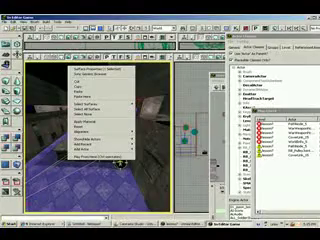
{"action": "key", "text": "Escape"}
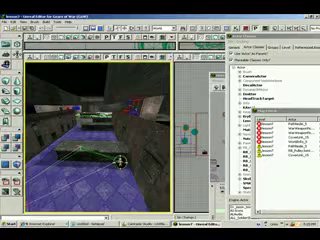
{"action": "right_click", "coordinate": [67, 64]}
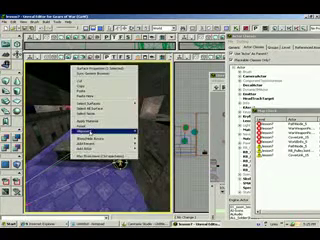
{"action": "mouse_move", "coordinate": [90, 149]}
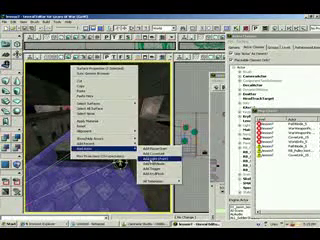
{"action": "left_click", "coordinate": [152, 153]}
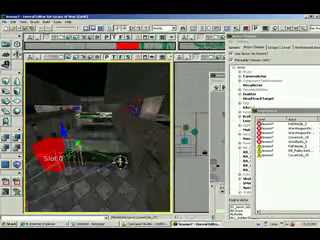
{"action": "left_click_drag", "start_coordinate": [45, 175], "coordinate": [75, 178], "text": "ctrl"}
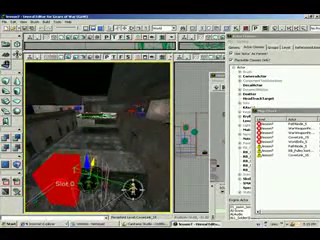
{"action": "mouse_move", "coordinate": [98, 140]}
{"action": "left_mouse_down"}
{"action": "mouse_move", "coordinate": [120, 130]}
{"action": "mouse_move", "coordinate": [100, 135]}
{"action": "mouse_move", "coordinate": [105, 135]}
{"action": "left_mouse_up"}
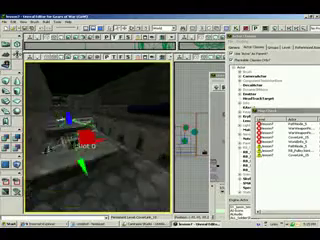
- Add two path nodes on the floor, then move the view into the next room
{"action": "left_click", "coordinate": [80, 190]}
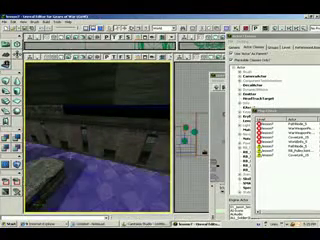
{"action": "right_click", "coordinate": [75, 56]}
{"action": "mouse_move", "coordinate": [118, 139]}
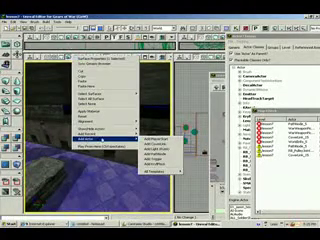
{"action": "left_click", "coordinate": [160, 154]}
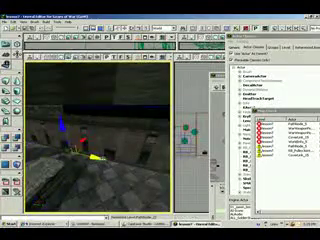
{"action": "mouse_move", "coordinate": [95, 140]}
{"action": "left_mouse_down"}
{"action": "mouse_move", "coordinate": [110, 140]}
{"action": "mouse_move", "coordinate": [105, 140]}
{"action": "left_mouse_up"}
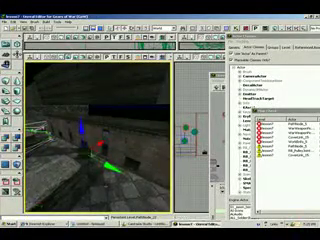
{"action": "left_click_drag", "start_coordinate": [95, 140], "coordinate": [80, 130]}
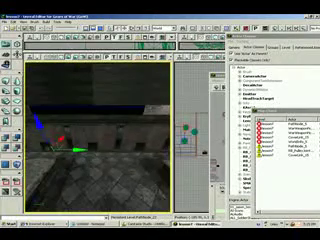
{"action": "left_click_drag", "start_coordinate": [95, 140], "coordinate": [110, 52]}
{"action": "right_click", "coordinate": [110, 52]}
{"action": "mouse_move", "coordinate": [150, 137]}
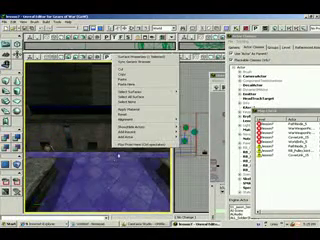
{"action": "left_click", "coordinate": [198, 152]}
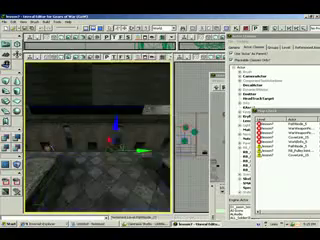
{"action": "left_click_drag", "start_coordinate": [95, 140], "coordinate": [80, 130]}
{"action": "mouse_move", "coordinate": [95, 140]}
{"action": "left_mouse_down"}
{"action": "mouse_move", "coordinate": [80, 130]}
{"action": "mouse_move", "coordinate": [92, 124]}
{"action": "left_mouse_up"}
- Add a cover link on the floor and nudge it left and slightly up
{"action": "left_click", "coordinate": [120, 170]}
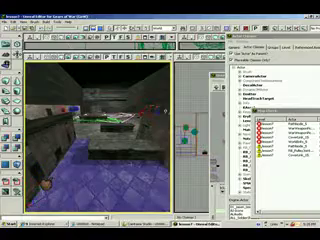
{"action": "right_click", "coordinate": [135, 157]}
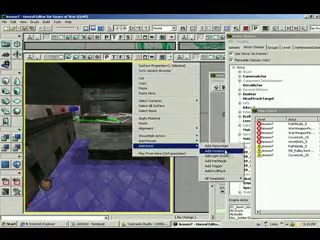
{"action": "left_click", "coordinate": [215, 151]}
{"action": "left_click_drag", "start_coordinate": [120, 170], "coordinate": [126, 168]}
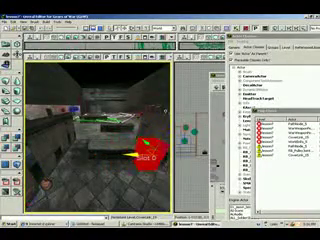
{"action": "left_click", "coordinate": [100, 200]}
{"action": "key", "text": "ctrl+z"}
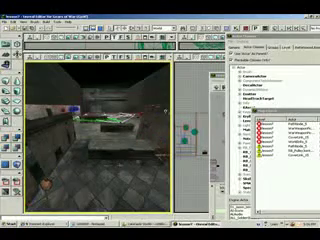
{"action": "left_click_drag", "start_coordinate": [150, 155], "coordinate": [137, 152], "text": "ctrl"}
- Add a second cover link on the floor
{"action": "left_click", "coordinate": [148, 155]}
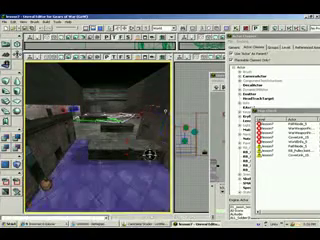
{"action": "right_click", "coordinate": [148, 155]}
{"action": "key", "text": "Escape"}
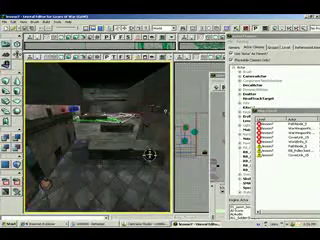
{"action": "left_click", "coordinate": [148, 155]}
{"action": "right_click", "coordinate": [148, 155]}
{"action": "mouse_move", "coordinate": [125, 147]}
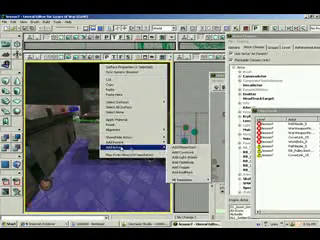
{"action": "left_click", "coordinate": [185, 152]}
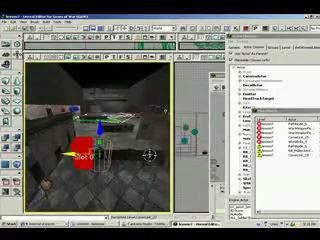
{"action": "right_click_drag", "start_coordinate": [148, 155], "coordinate": [148, 170]}
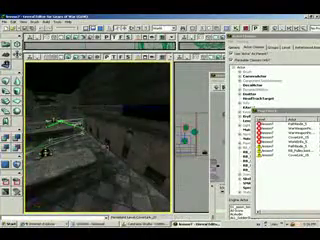
- Run Build All, then inspect the area around the selected cover link
{"action": "left_click", "coordinate": [50, 20]}
{"action": "left_click", "coordinate": [60, 37]}
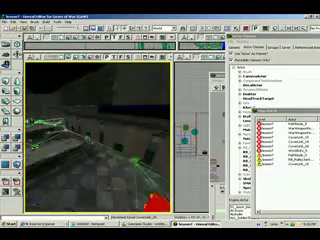
{"action": "left_click_drag", "start_coordinate": [98, 137], "coordinate": [140, 137]}
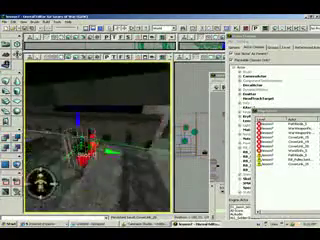
{"action": "left_click_drag", "start_coordinate": [98, 137], "coordinate": [98, 160]}
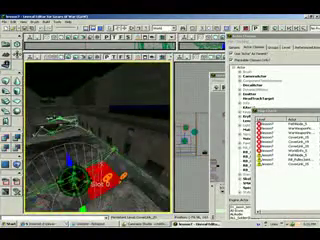
{"action": "left_click_drag", "start_coordinate": [98, 137], "coordinate": [98, 150]}
- Add a path node on the corridor floor
{"action": "left_click", "coordinate": [63, 90]}
{"action": "right_click", "coordinate": [63, 90]}
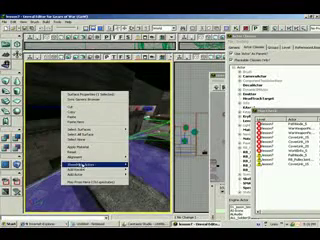
{"action": "mouse_move", "coordinate": [90, 174]}
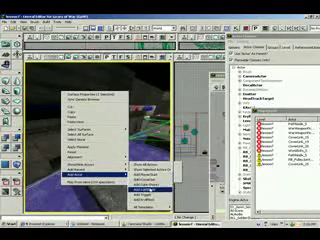
{"action": "left_click", "coordinate": [155, 189]}
{"action": "left_click_drag", "start_coordinate": [77, 85], "coordinate": [77, 85]}
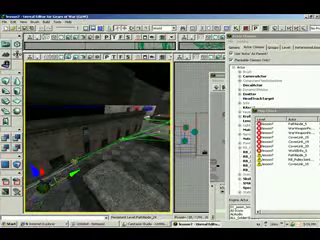
- Rebuild the AI paths and lower the new path node toward the floor
{"action": "left_click", "coordinate": [33, 13]}
{"action": "mouse_move", "coordinate": [50, 61]}
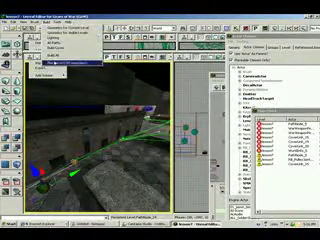
{"action": "left_click", "coordinate": [55, 43]}
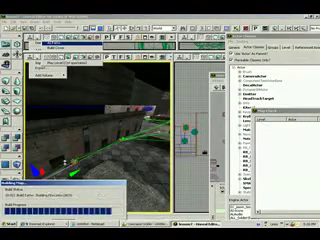
{"action": "left_click_drag", "start_coordinate": [98, 138], "coordinate": [98, 138]}
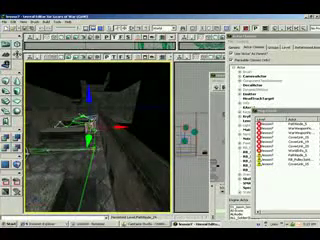
{"action": "mouse_move", "coordinate": [88, 105]}
{"action": "left_mouse_down"}
{"action": "mouse_move", "coordinate": [93, 130]}
{"action": "mouse_move", "coordinate": [93, 120]}
{"action": "left_mouse_up"}
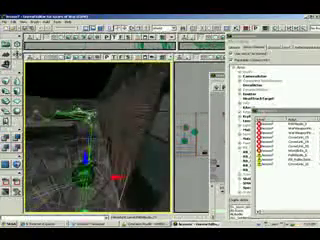
{"action": "left_click_drag", "start_coordinate": [93, 120], "coordinate": [85, 105]}
- Show the path node's properties with NavigationPoint and PathList expanded, in a wider window
{"action": "right_click", "coordinate": [85, 105]}
{"action": "left_click", "coordinate": [120, 87]}
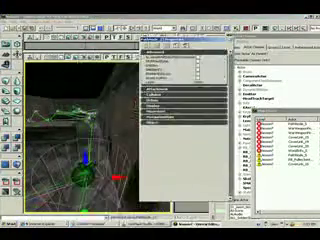
{"action": "left_click", "coordinate": [160, 116]}
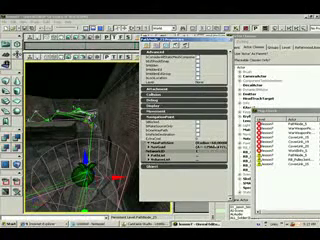
{"action": "left_click", "coordinate": [210, 145]}
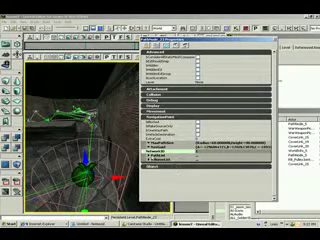
{"action": "left_click", "coordinate": [146, 156]}
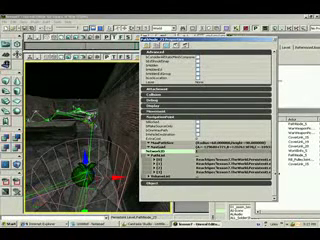
{"action": "left_click_drag", "start_coordinate": [277, 150], "coordinate": [310, 150]}
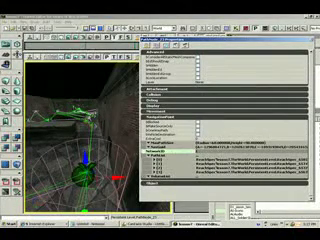
- Follow the path lines toward the crate and view the weapon pickup factory's properties
{"action": "left_click", "coordinate": [20, 40]}
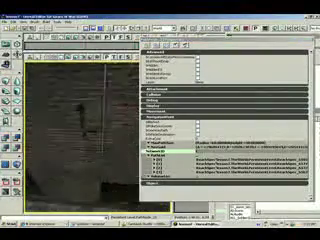
{"action": "left_click_drag", "start_coordinate": [80, 130], "coordinate": [90, 120]}
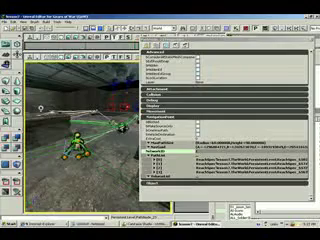
{"action": "key", "text": "F4"}
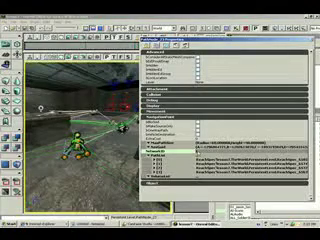
{"action": "left_click", "coordinate": [80, 130]}
{"action": "left_click_drag", "start_coordinate": [80, 130], "coordinate": [90, 120]}
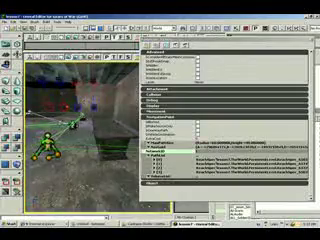
{"action": "left_click_drag", "start_coordinate": [80, 130], "coordinate": [90, 120]}
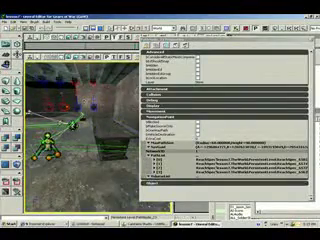
{"action": "left_click", "coordinate": [40, 120]}
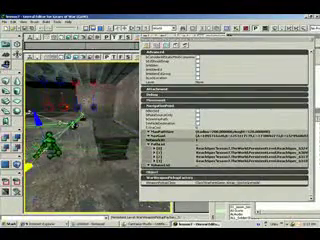
- Rebuild the AI paths
{"action": "left_click_drag", "start_coordinate": [80, 130], "coordinate": [90, 120]}
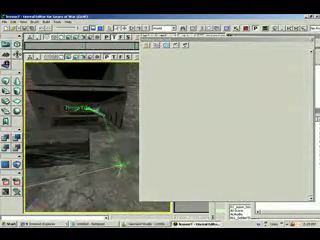
{"action": "left_click", "coordinate": [48, 21]}
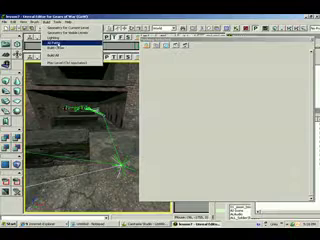
{"action": "left_click", "coordinate": [60, 43]}
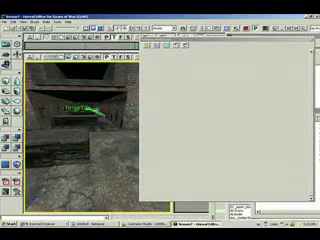
- Survey the room, then start a Play in Editor session
{"action": "left_click_drag", "start_coordinate": [99, 131], "coordinate": [99, 120]}
{"action": "left_click_drag", "start_coordinate": [80, 135], "coordinate": [77, 77]}
{"action": "left_click", "coordinate": [40, 21]}
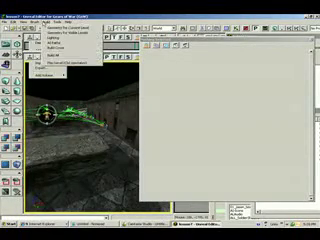
{"action": "left_click", "coordinate": [70, 62]}
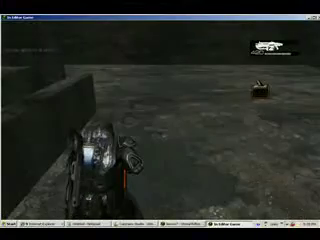
- Walk the character past the crates and sandbags, along the wall toward the enemy
{"action": "key", "text": "w"}
{"action": "key", "text": "w"}
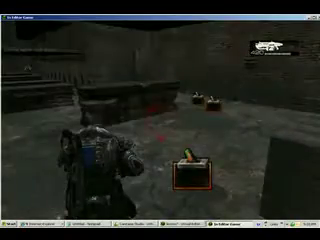
{"action": "key", "text": "s"}
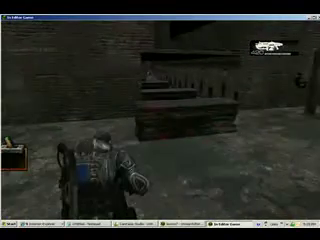
{"action": "key", "text": "w"}
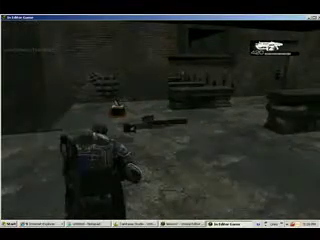
{"action": "key", "text": "w"}
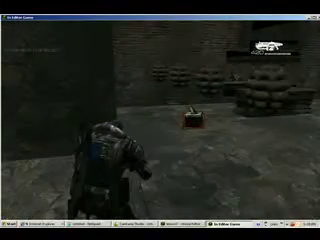
{"action": "key", "text": "w"}
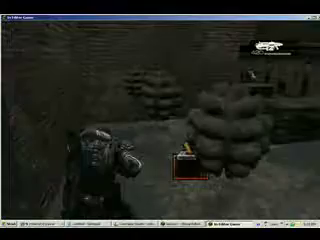
{"action": "key", "text": "w"}
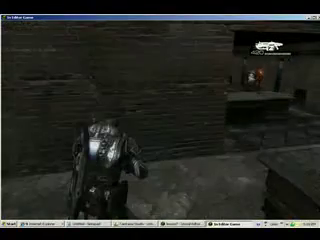
{"action": "key", "text": "w"}
{"action": "key", "text": "w"}
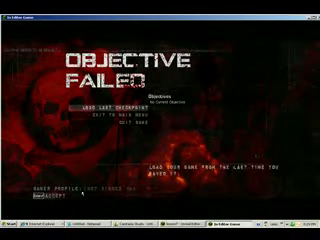
- Move the Objective Failed menu selection down to Exit to Main Menu
{"action": "key", "text": "Down"}
{"action": "key", "text": "Down"}
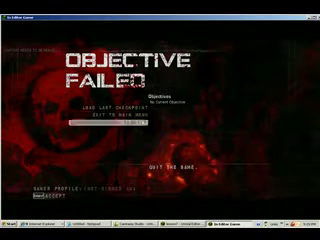